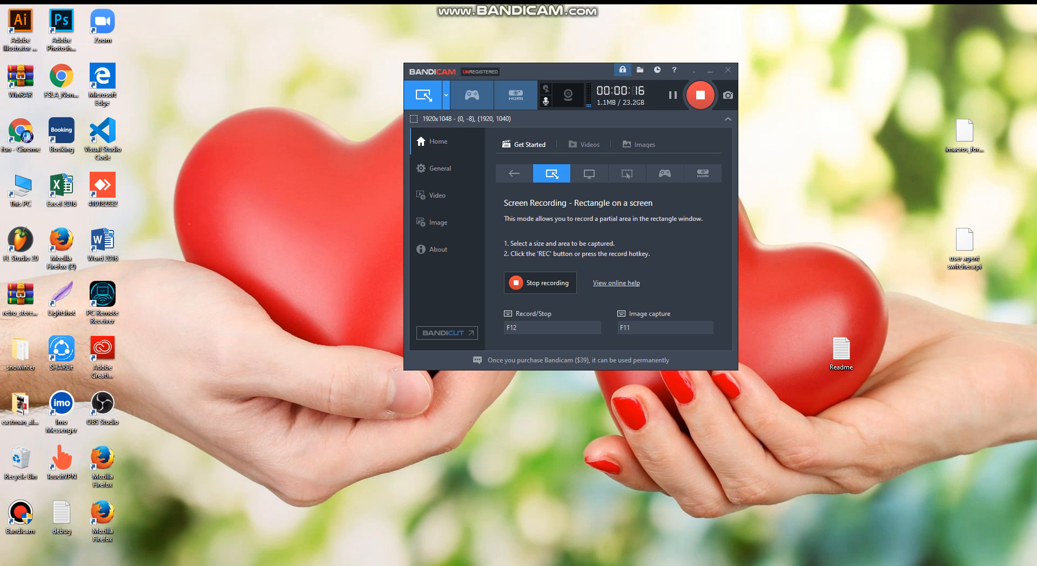
# - Switch to Adobe Illustrator, create a Web-Large document of 1920 x 1080 px, and close the Brushes panel
pyautogui.hotkey('alt', 'Tab')
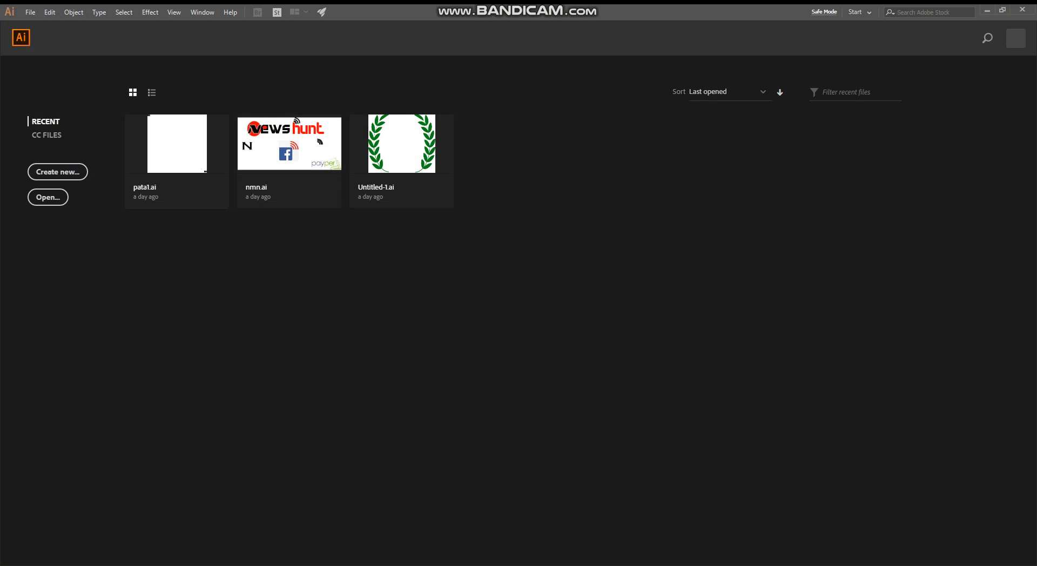
pyautogui.click(57, 171)
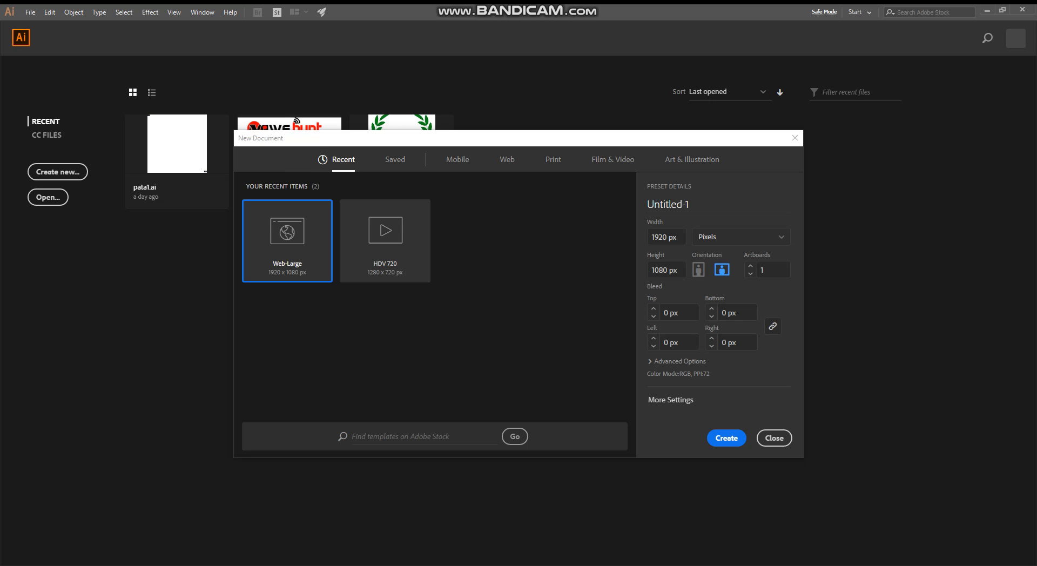
pyautogui.moveTo(430, 136); pyautogui.dragTo(204, 22)
pyautogui.click(500, 317)
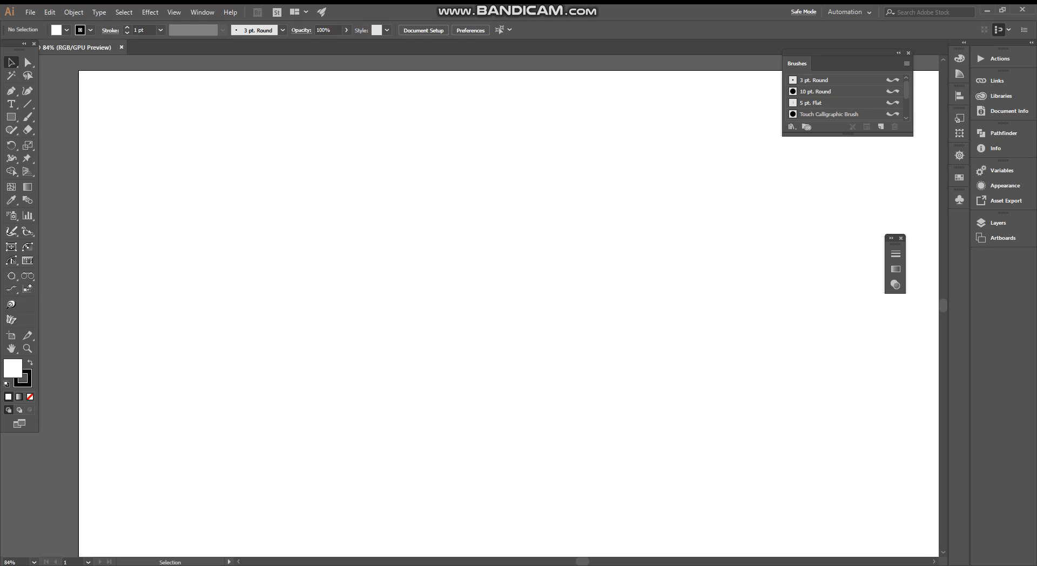
pyautogui.click(908, 53)
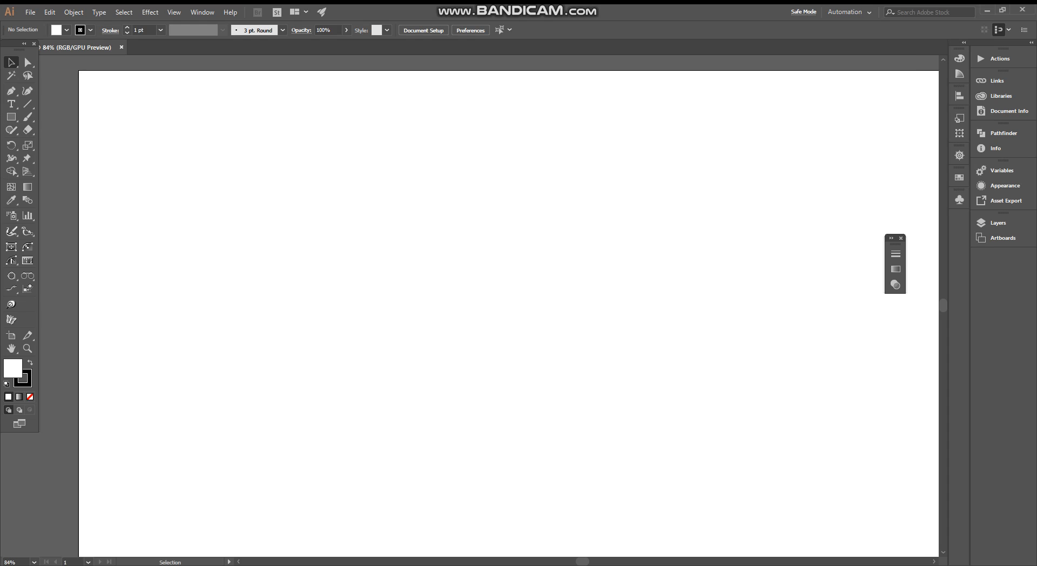
# - Draw a circle about 222 px in diameter with the Ellipse tool in the upper part of the artboard
pyautogui.click(11, 116)
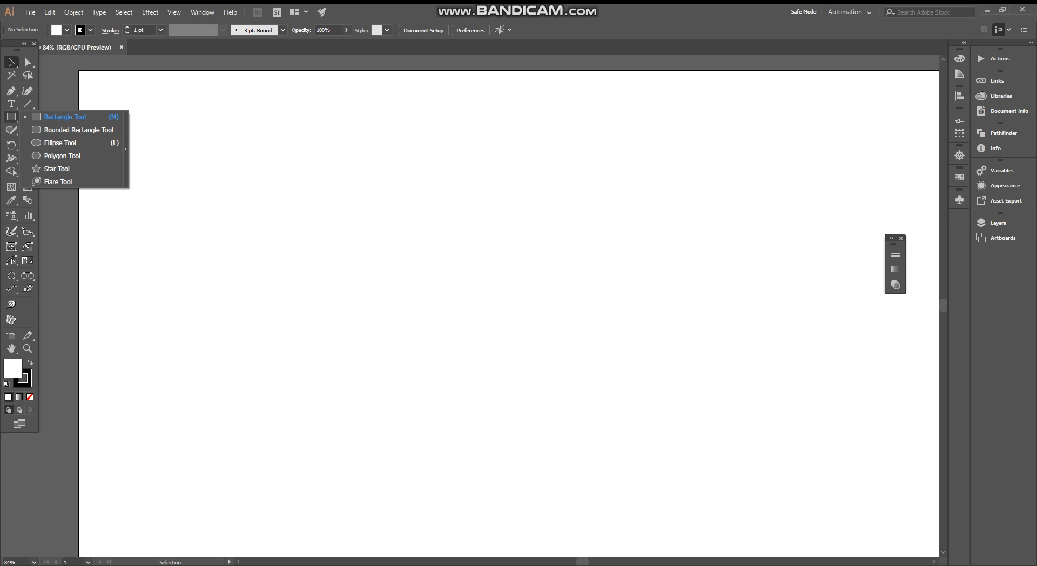
pyautogui.click(11, 62)
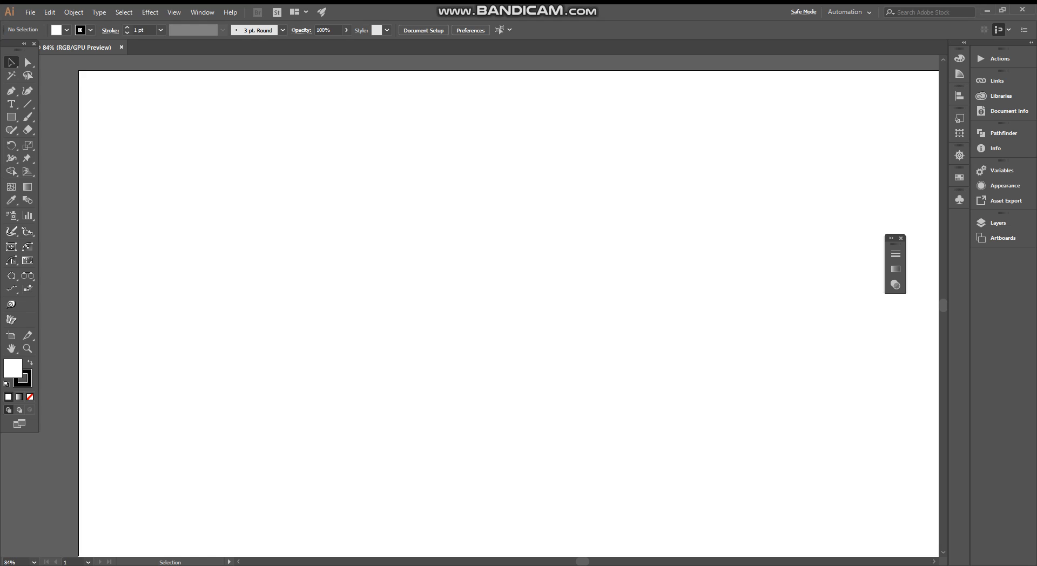
pyautogui.rightClick(11, 116)
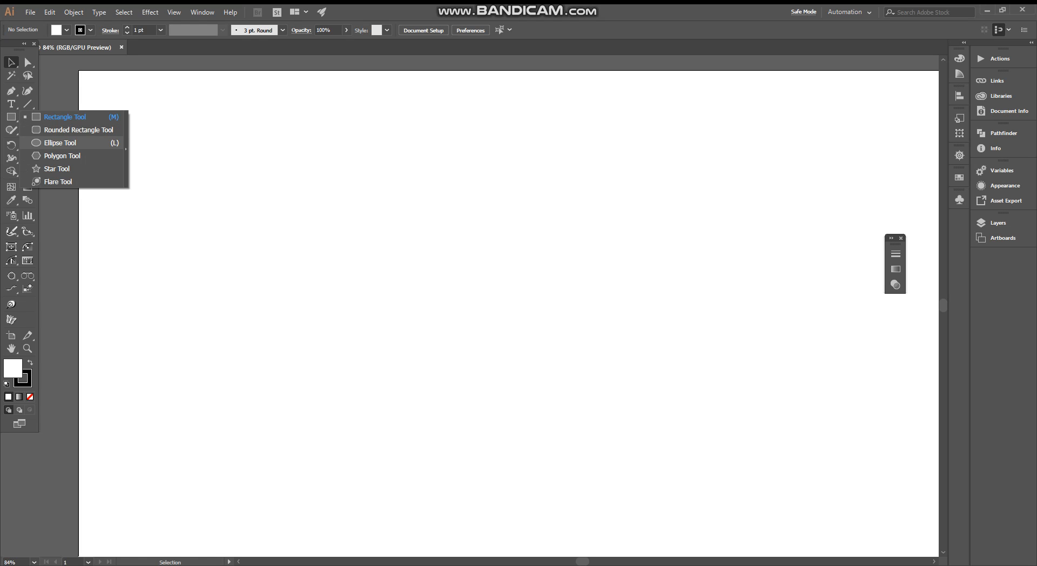
pyautogui.click(60, 142)
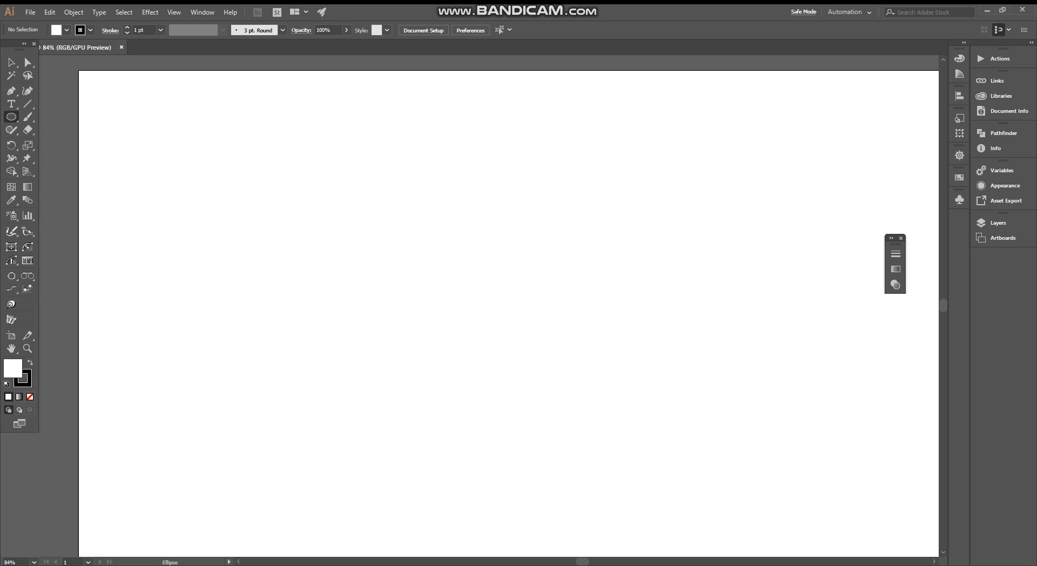
pyautogui.moveTo(398, 168); pyautogui.dragTo(427, 214)
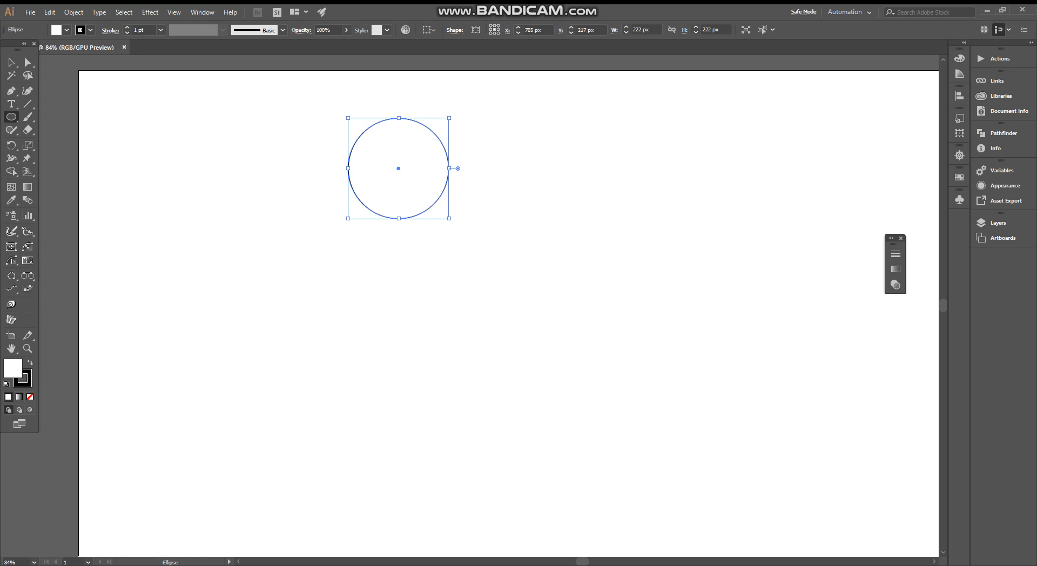
# - Fill the circle with a medium green web color and remove its stroke
pyautogui.doubleClick(13, 368)
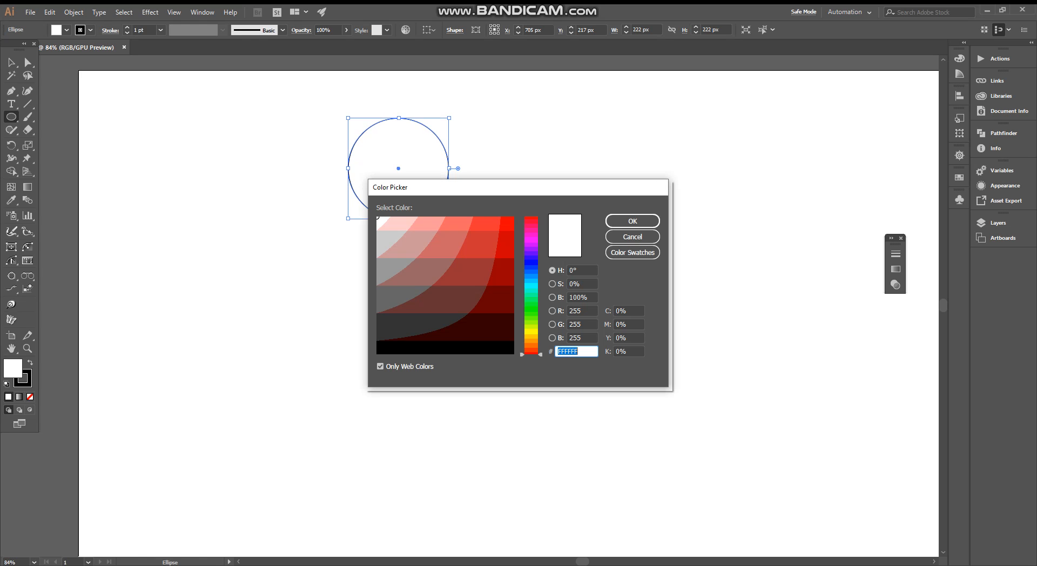
pyautogui.click(532, 302)
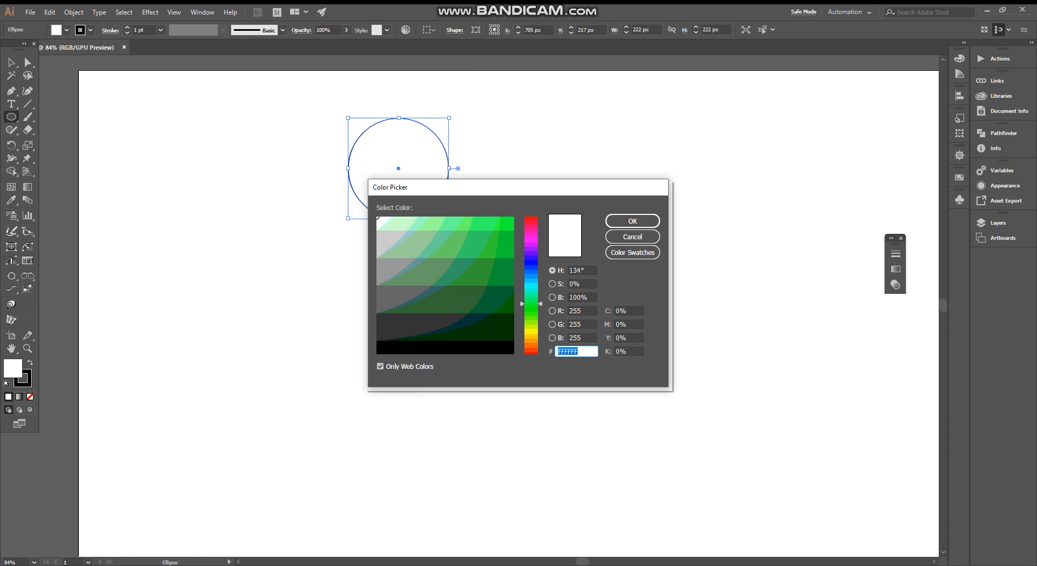
pyautogui.moveTo(494, 237); pyautogui.dragTo(510, 238)
pyautogui.click(632, 221)
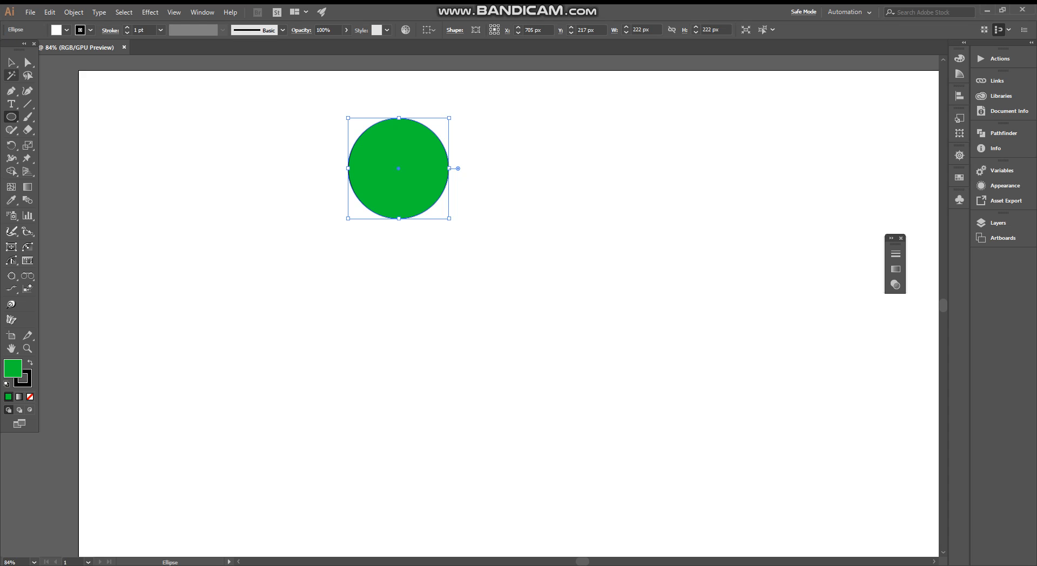
pyautogui.click(26, 381)
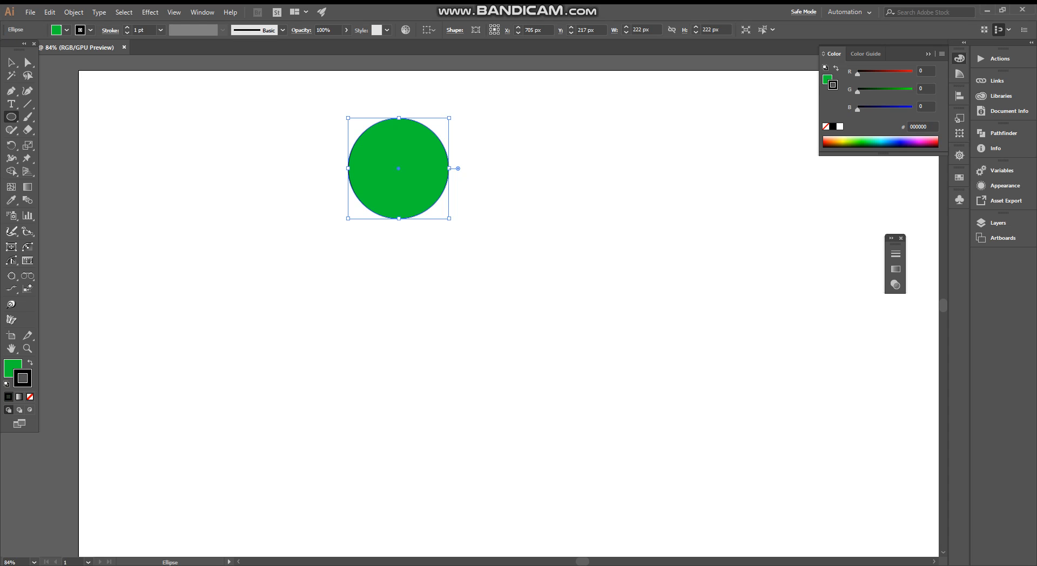
pyautogui.click(30, 396)
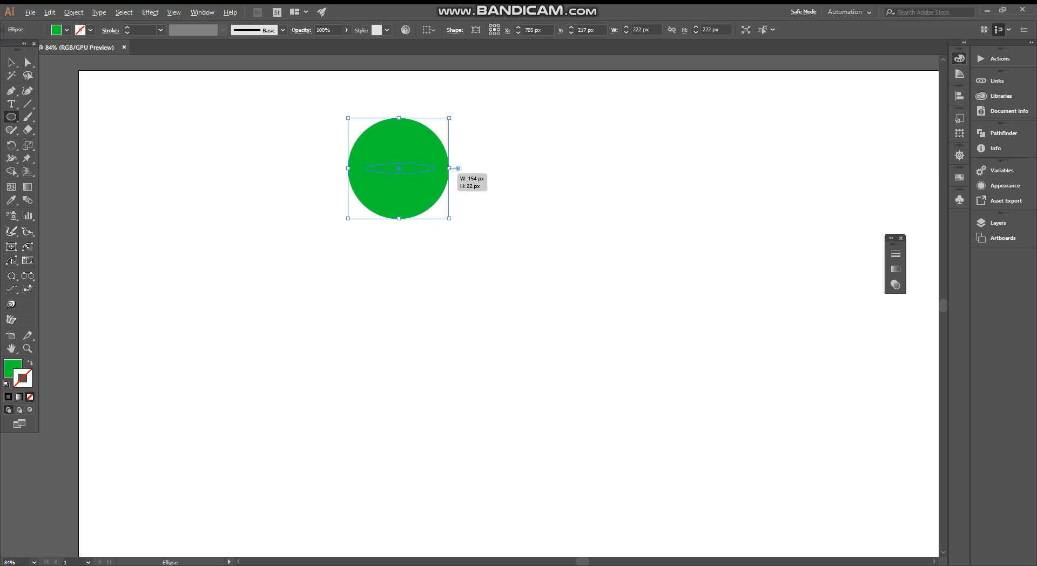
pyautogui.moveTo(400, 169); pyautogui.dragTo(416, 176)
pyautogui.hotkey('ctrl', 'z')
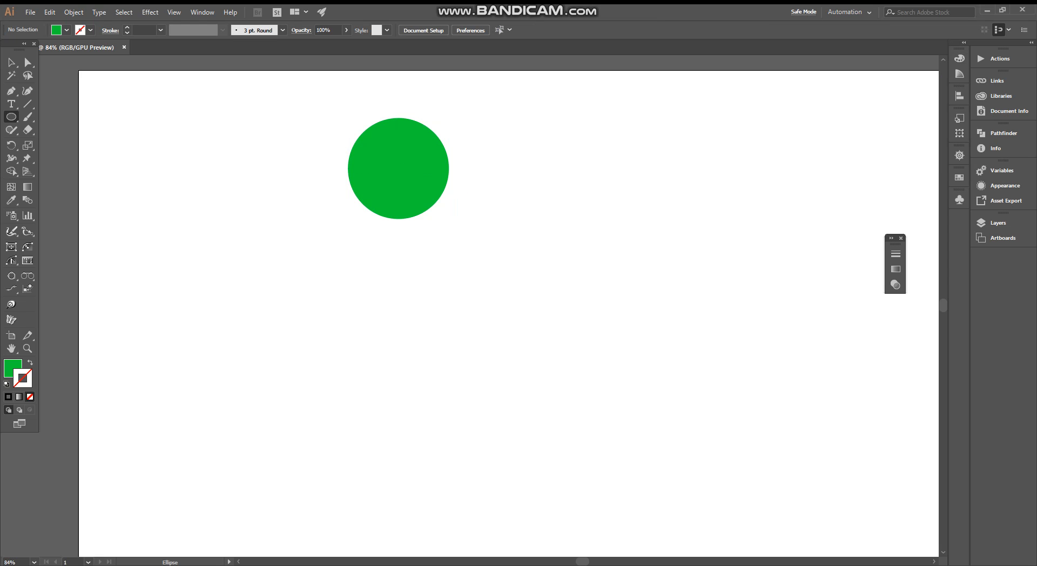
# - Duplicate the green circle about 168 px to its right, slightly lower, so that the two circles overlap
pyautogui.click(12, 64)
pyautogui.moveTo(398, 168); pyautogui.dragTo(474, 174)
pyautogui.hotkey('ctrl', 'shift', 'a')
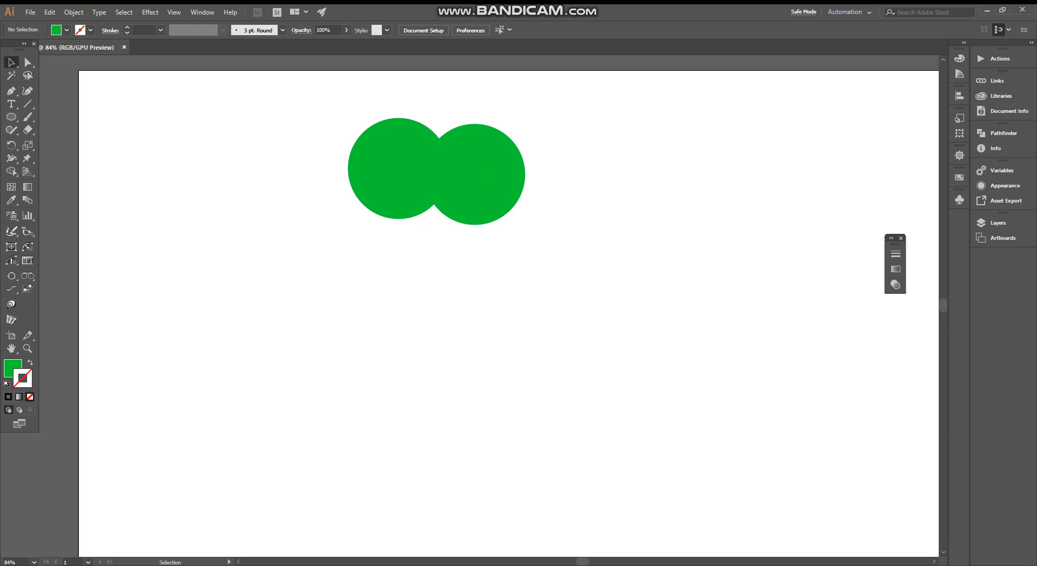
# - Remove the outer parts of both circles with the Shape Builder tool, keeping only their leaf-shaped overlap
pyautogui.moveTo(287, 125); pyautogui.dragTo(628, 270)
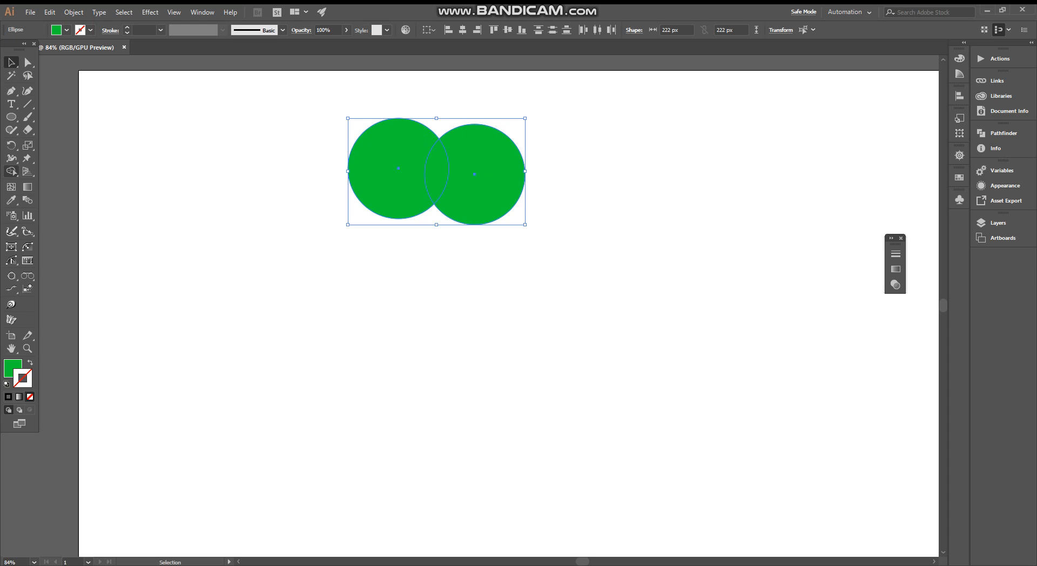
pyautogui.click(11, 172)
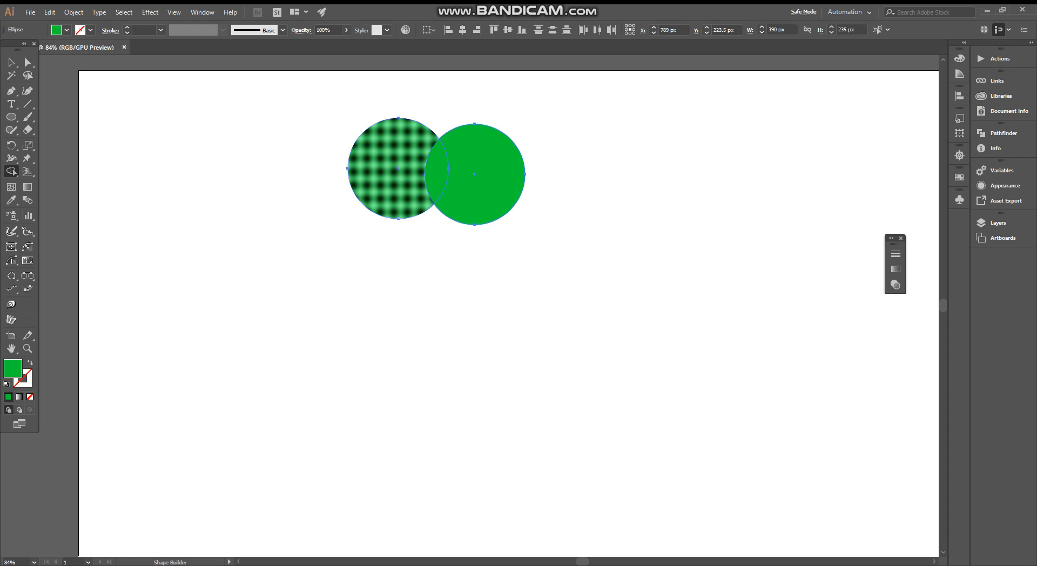
pyautogui.keyDown('alt'); pyautogui.click(387, 169); pyautogui.keyUp('alt')
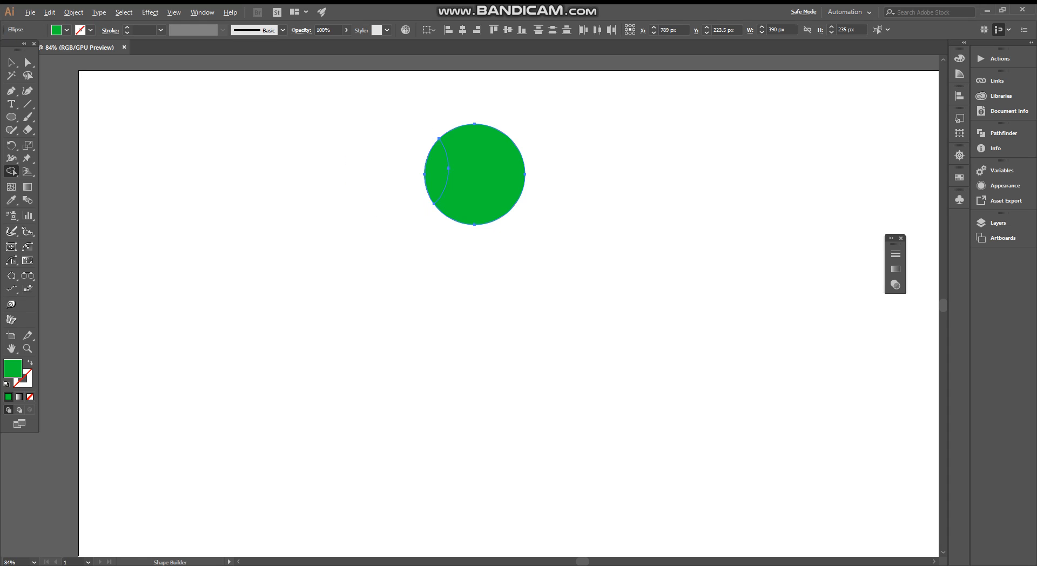
pyautogui.keyDown('alt'); pyautogui.click(483, 174); pyautogui.keyUp('alt')
pyautogui.click(10, 63)
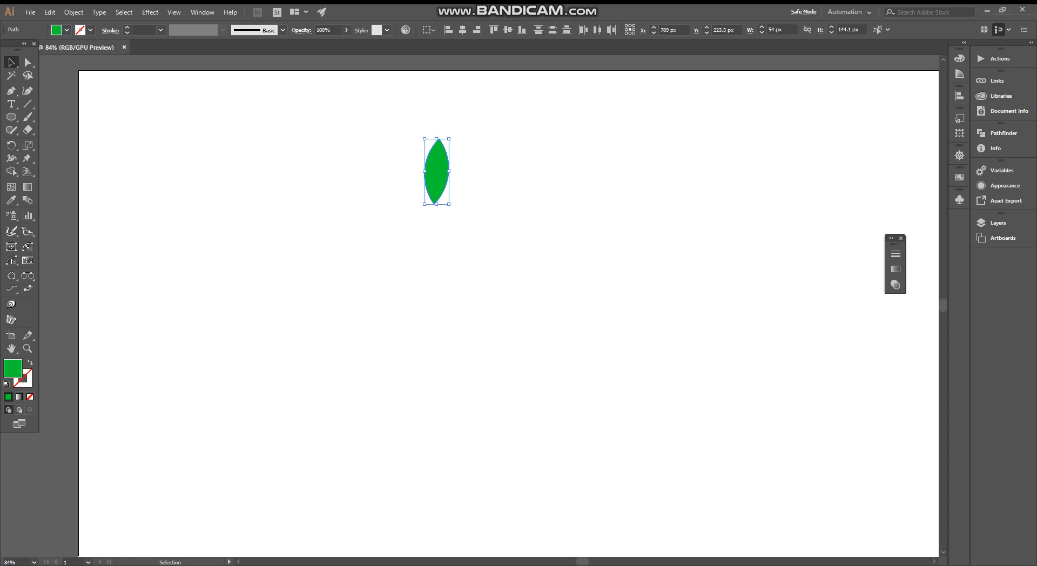
# - Rotate the leaf clockwise to a diagonal tilt and scale it down to about 68 x 65 px
pyautogui.moveTo(454, 209); pyautogui.dragTo(457, 206)
pyautogui.press('shift')
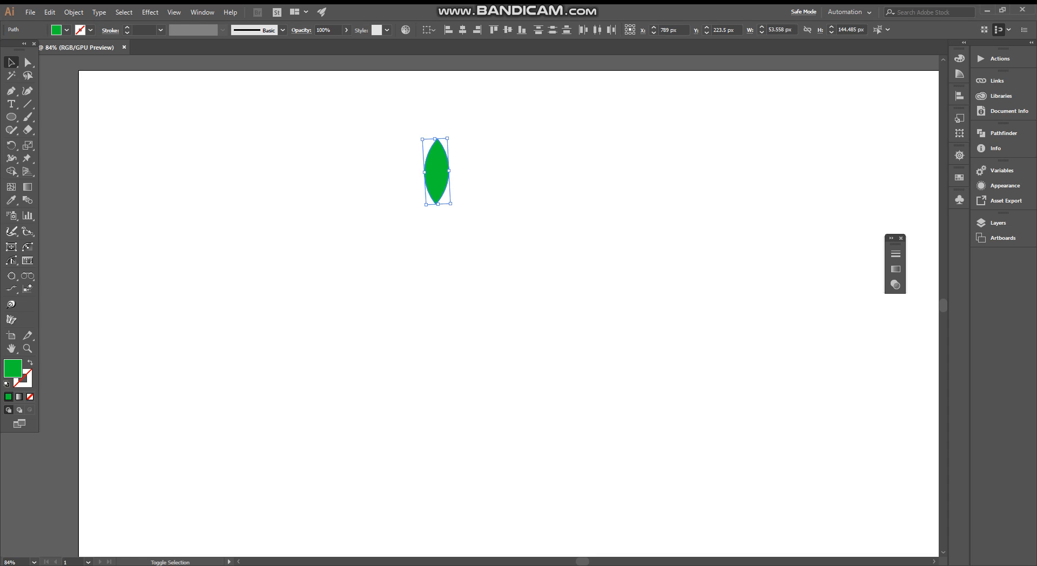
pyautogui.moveTo(457, 139); pyautogui.dragTo(484, 168)
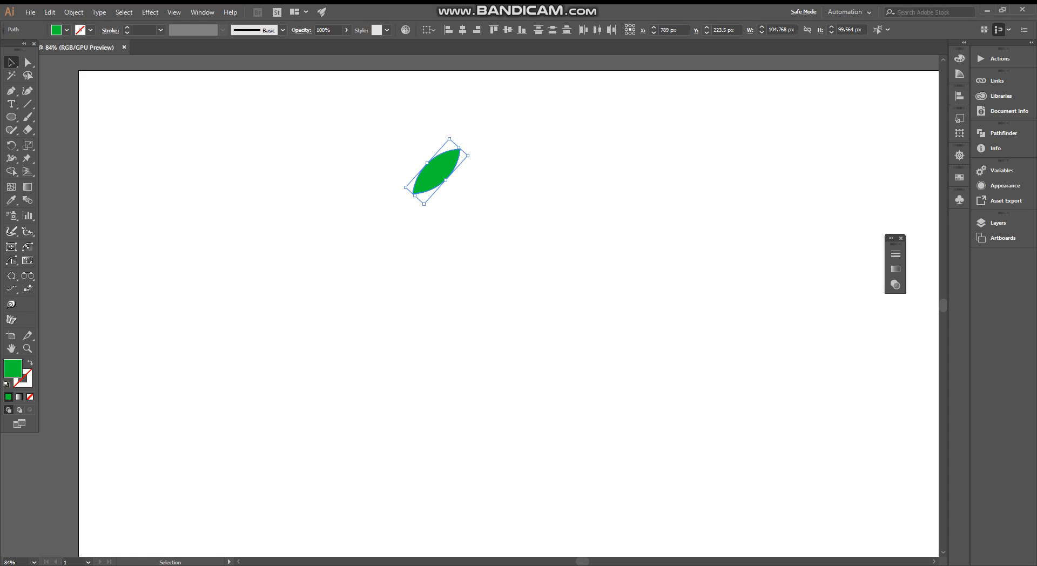
pyautogui.moveTo(424, 204); pyautogui.dragTo(431, 197)
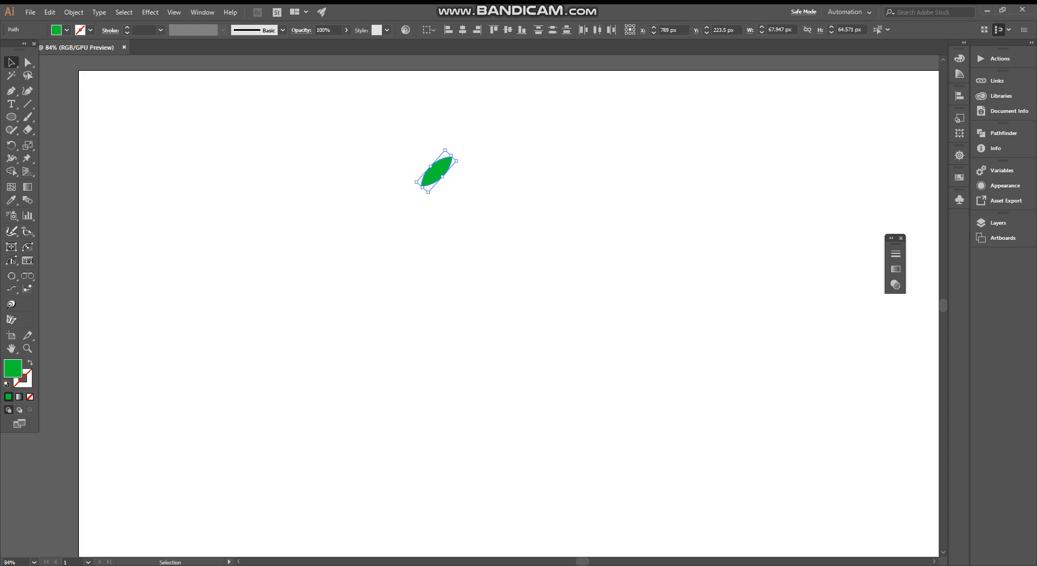
# - Reflect a copy of the leaf across the horizontal axis through its lower tip
pyautogui.click(10, 145)
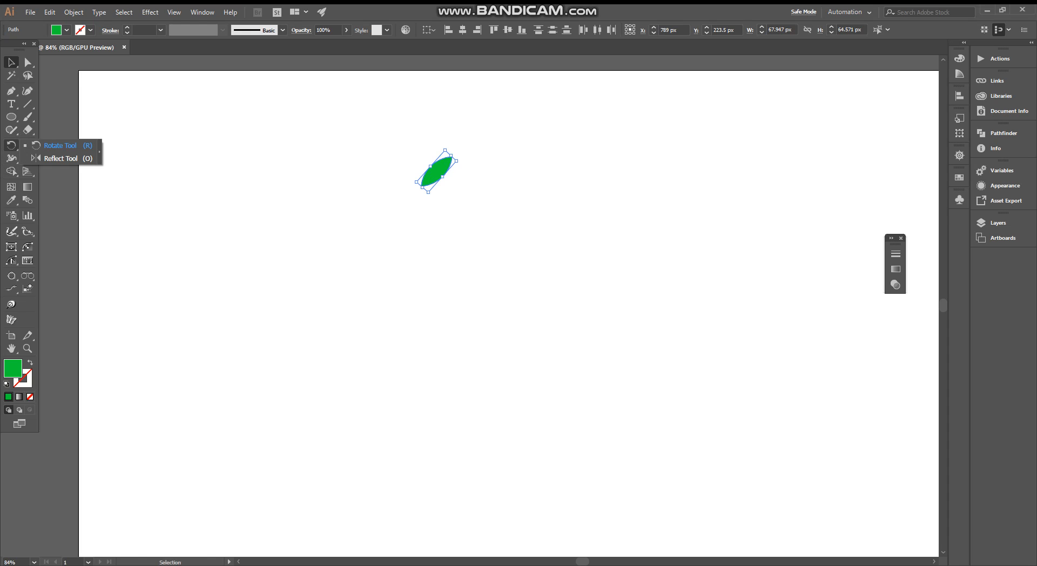
pyautogui.click(60, 159)
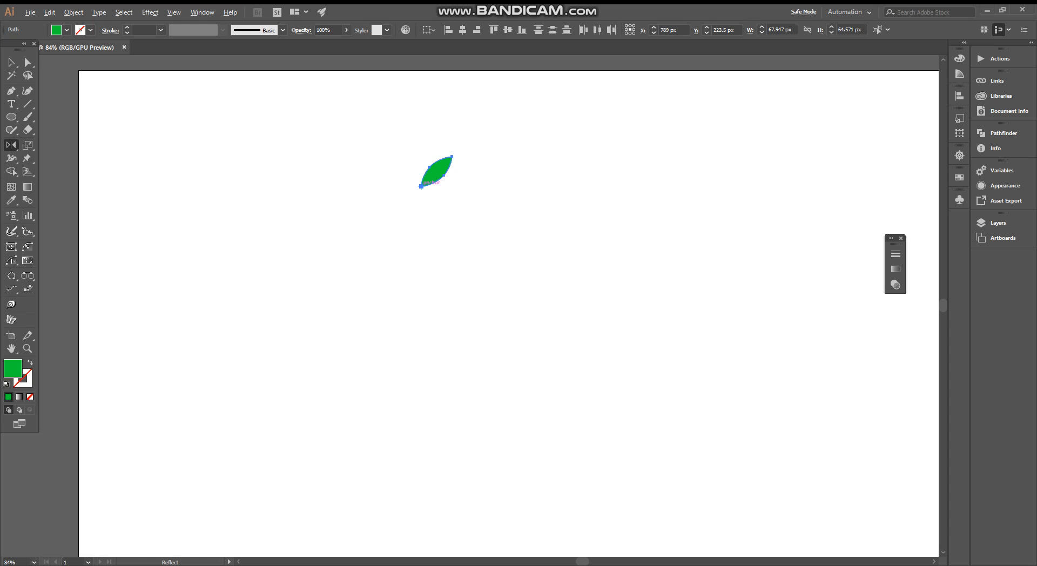
pyautogui.keyDown('alt'); pyautogui.click(422, 186); pyautogui.keyUp('alt')
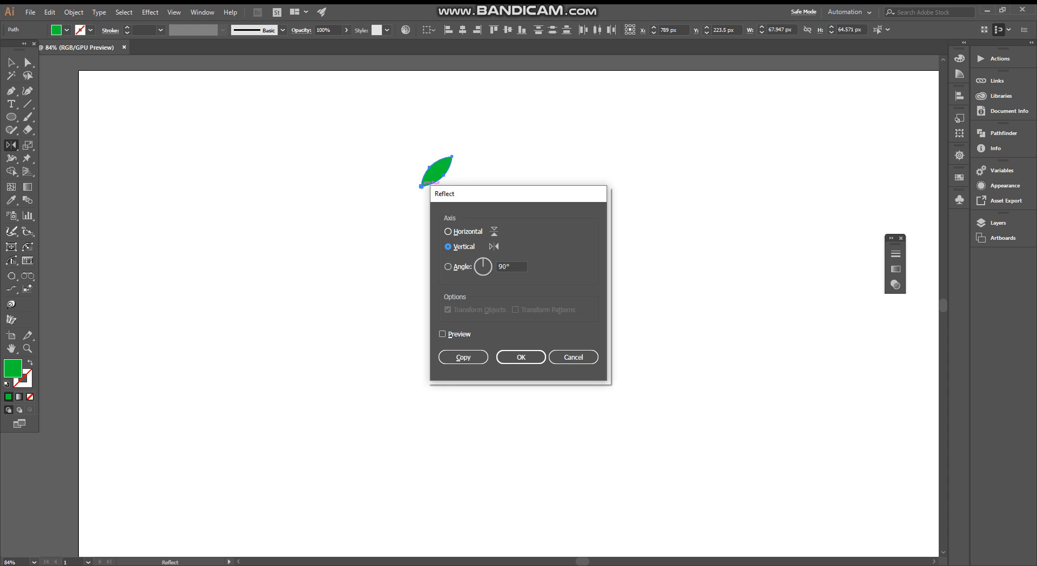
pyautogui.click(448, 232)
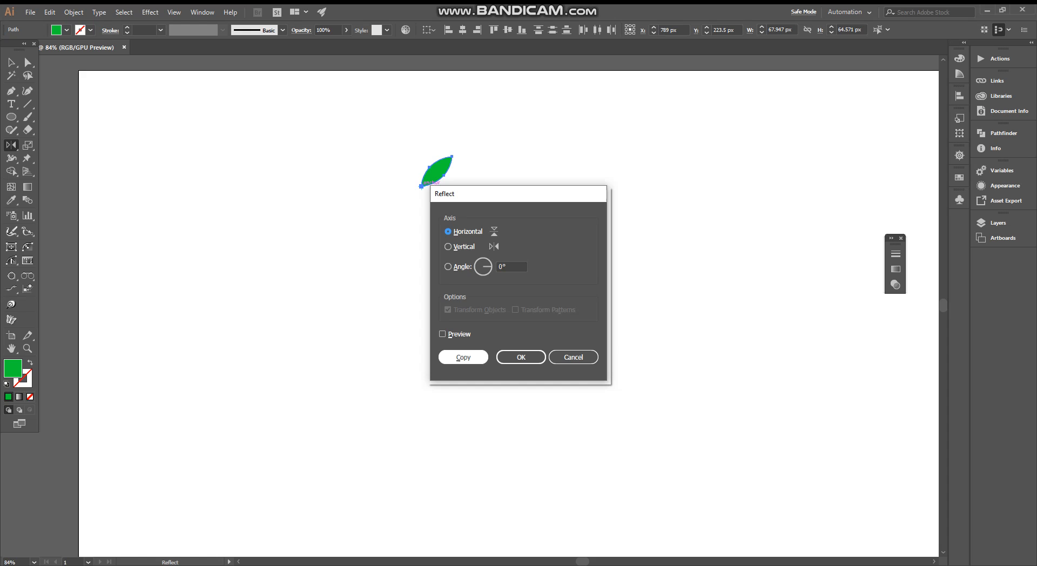
pyautogui.click(463, 357)
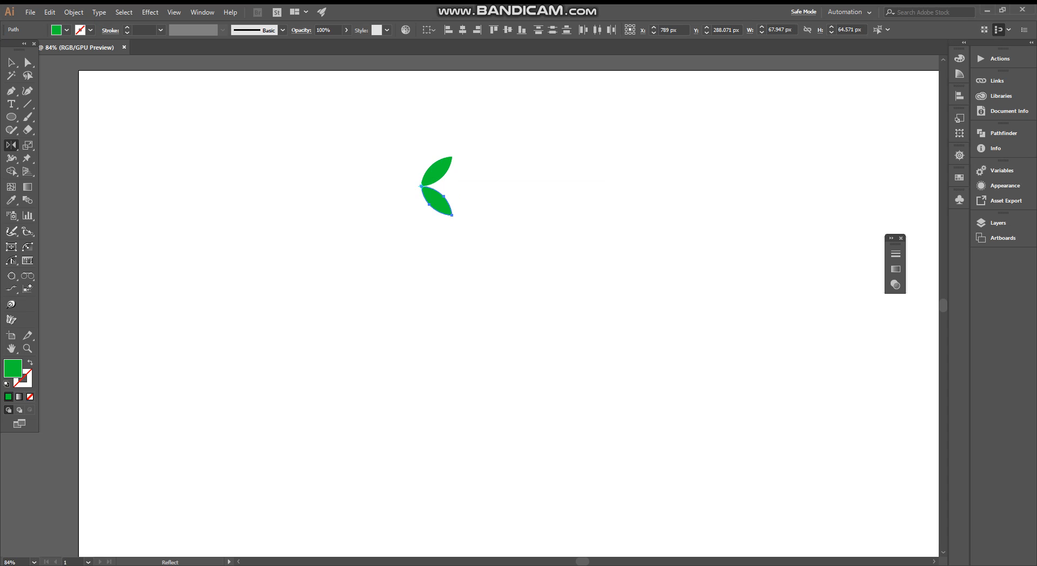
# - Select both leaves and move them down and to the left, to about X 691 px, Y 476 px
pyautogui.click(10, 62)
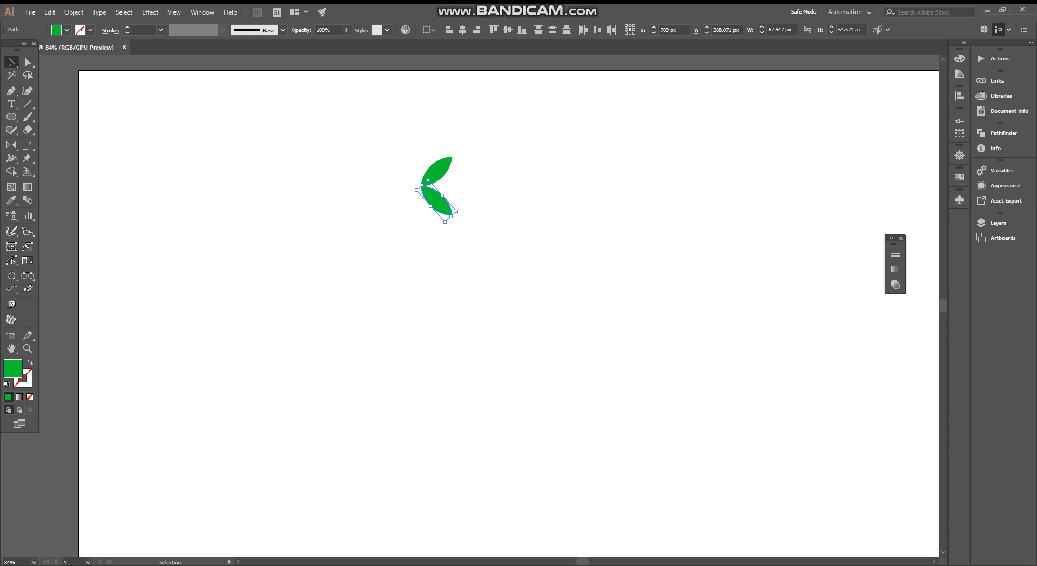
pyautogui.moveTo(378, 151); pyautogui.dragTo(473, 254)
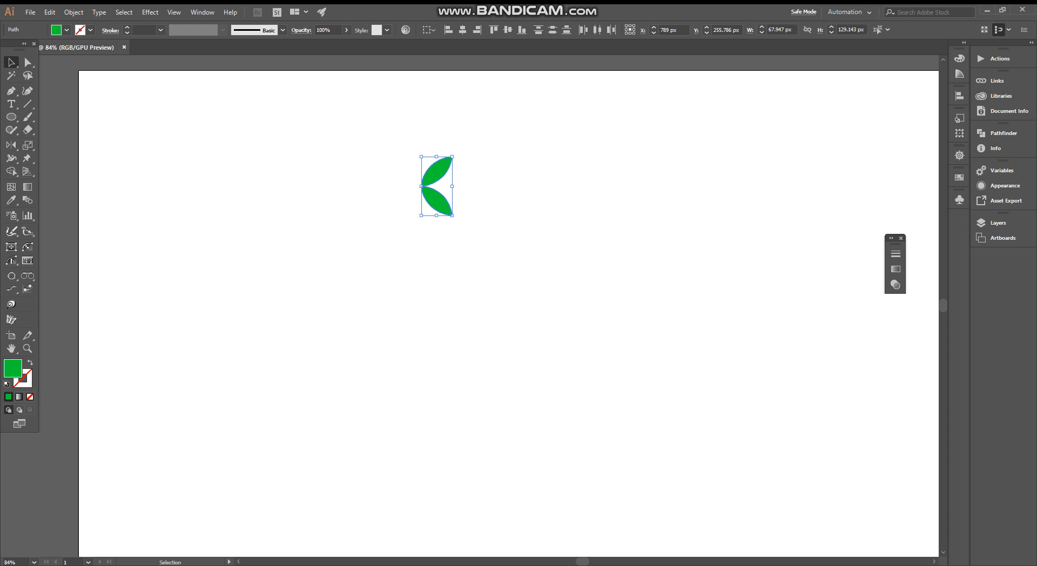
pyautogui.moveTo(447, 208); pyautogui.dragTo(401, 308)
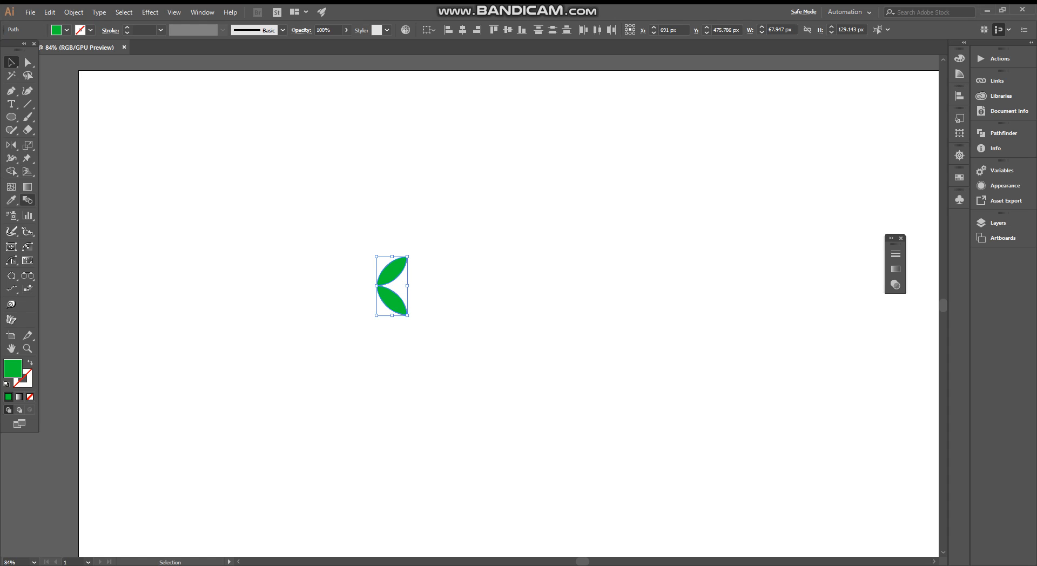
pyautogui.click(27, 199)
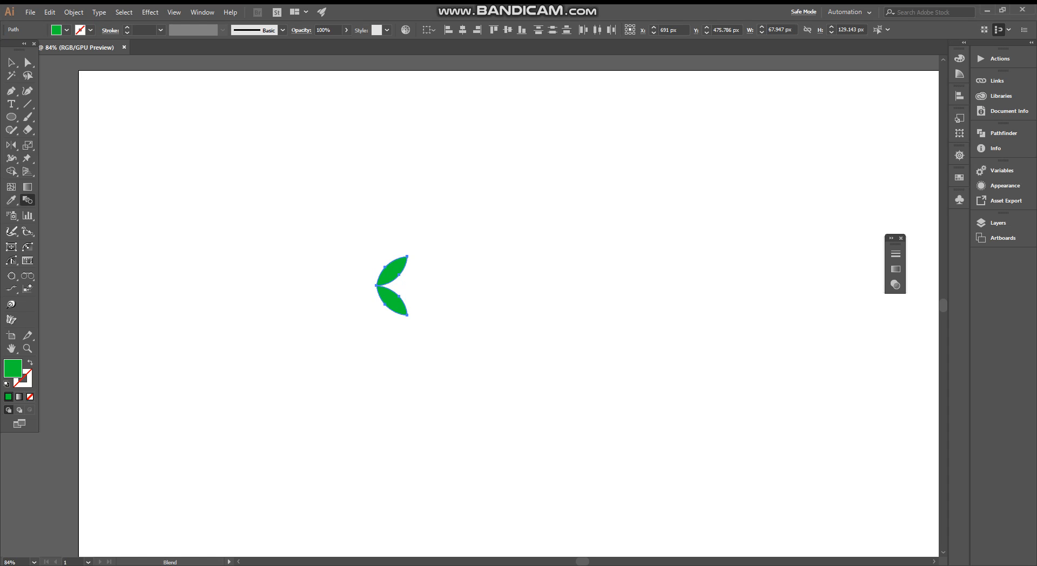
pyautogui.click(11, 63)
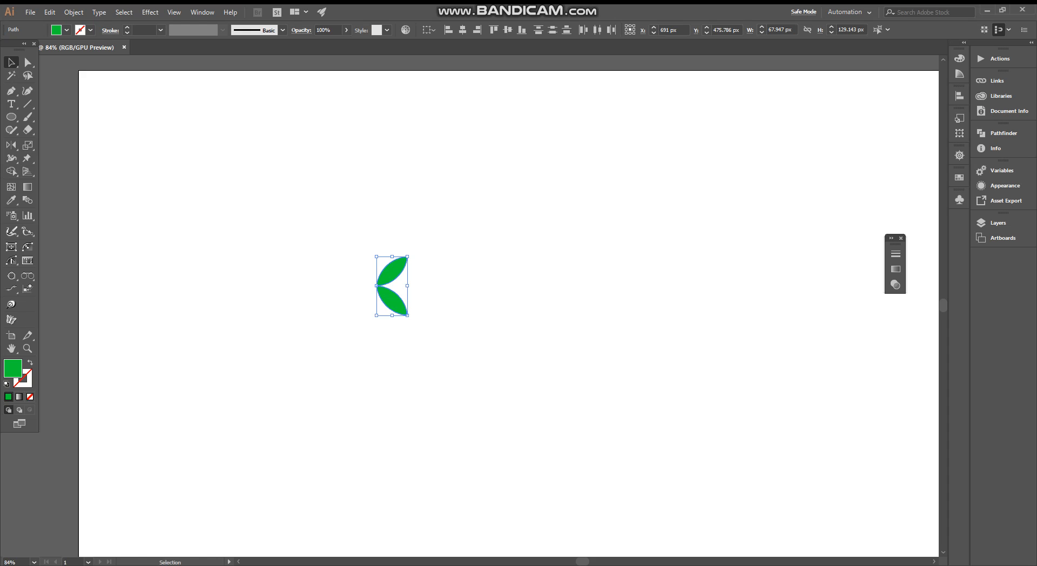